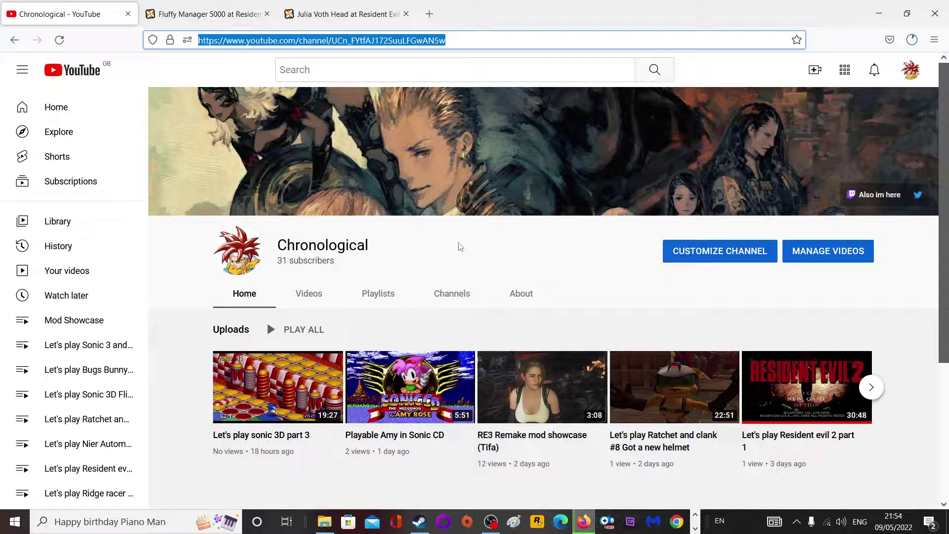
# Open the manual download page for the Fluffy Manager 5000 zip under Main Files
pyautogui.click(466, 247)
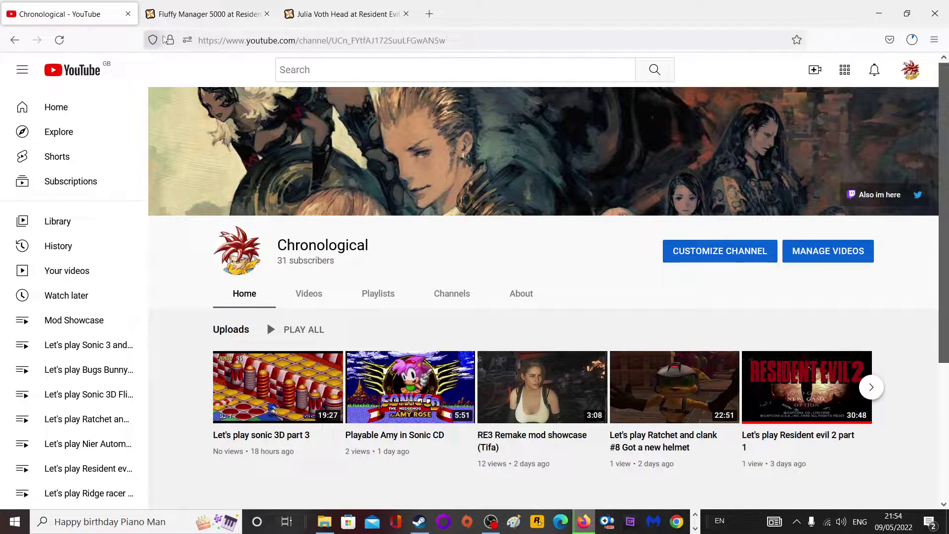
pyautogui.click(211, 22)
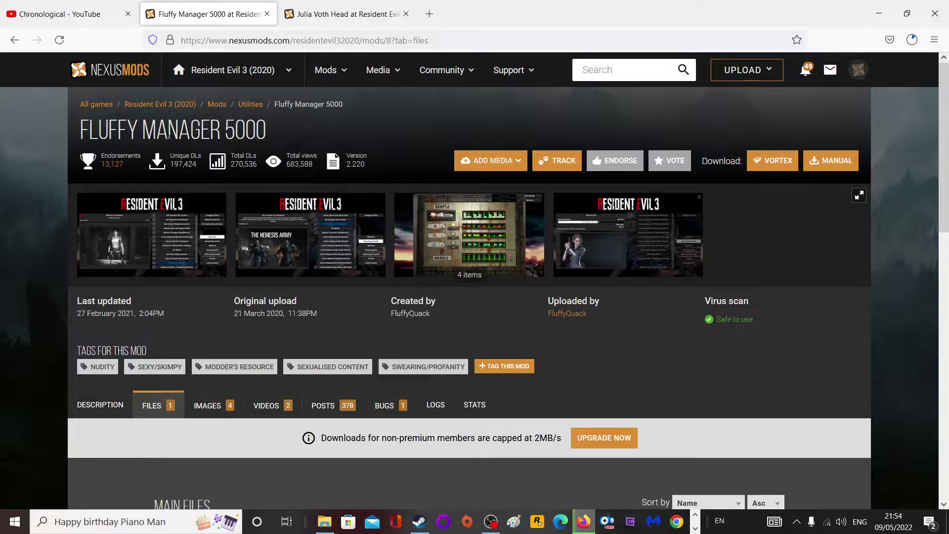
pyautogui.click(151, 406)
pyautogui.scroll(-3, 253, 267)
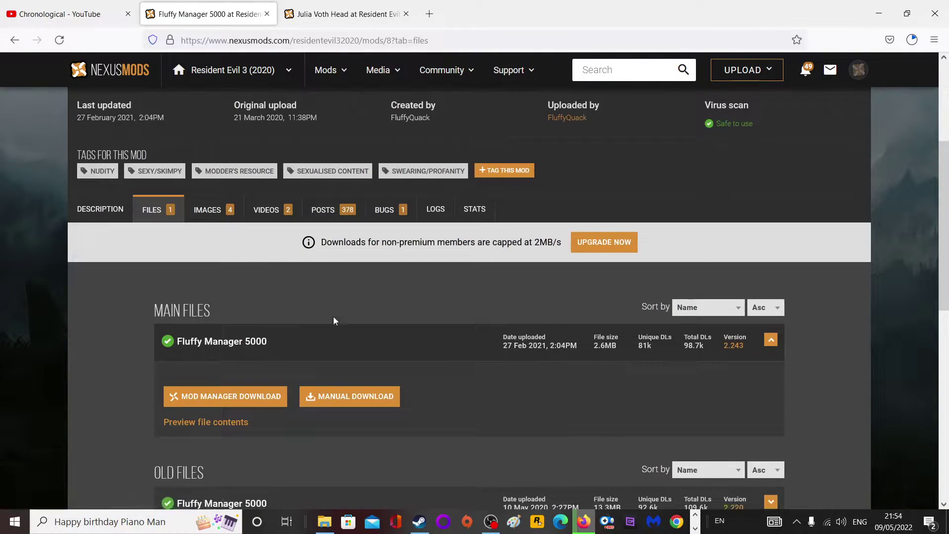
pyautogui.click(318, 396)
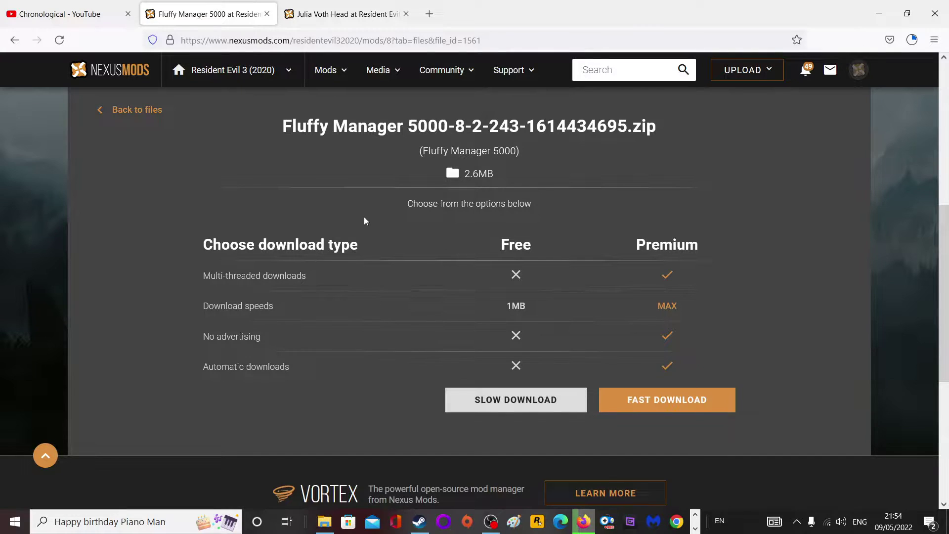
pyautogui.scroll(3, 364, 217)
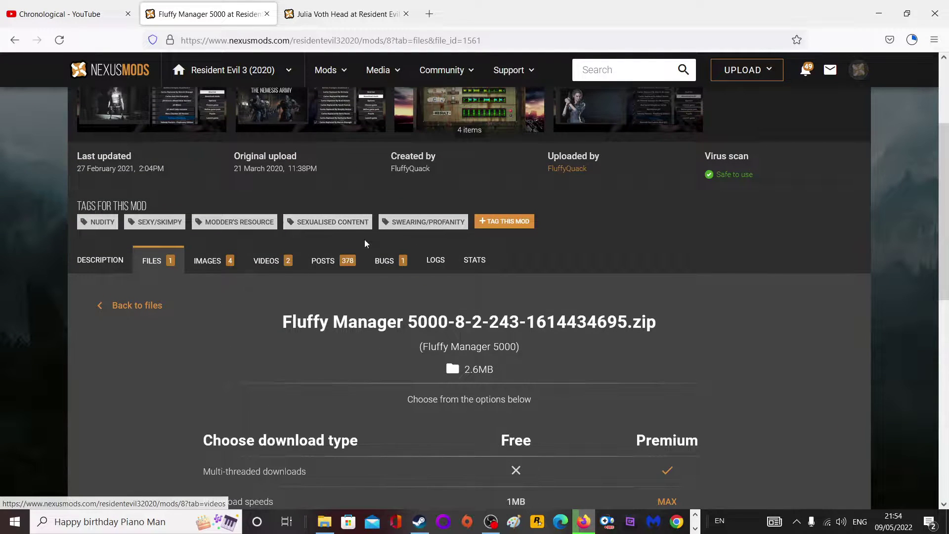
# Open the Fluffy mod manager 5000 folder in Documents and dismiss Modmanager's already-running warning
pyautogui.click(324, 526)
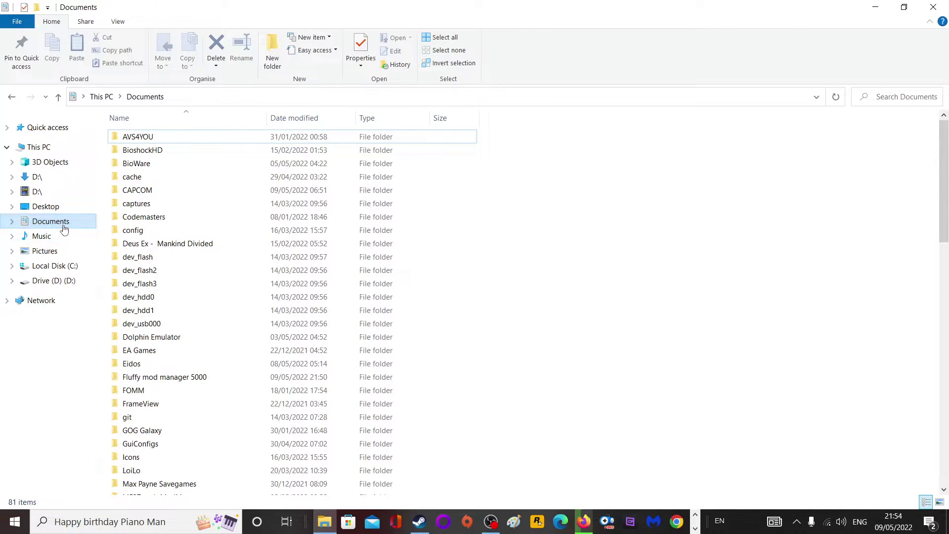
pyautogui.scroll(-1, 247, 243)
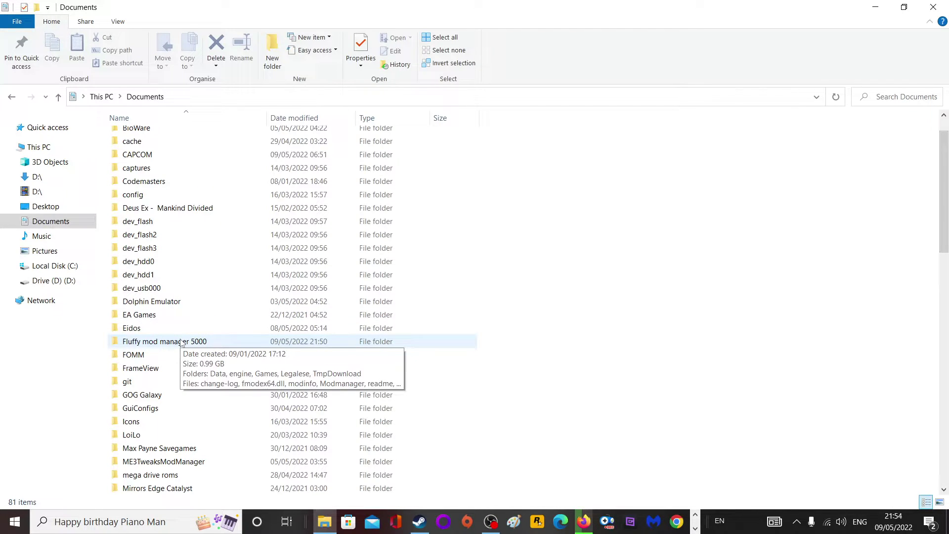
pyautogui.doubleClick(180, 343)
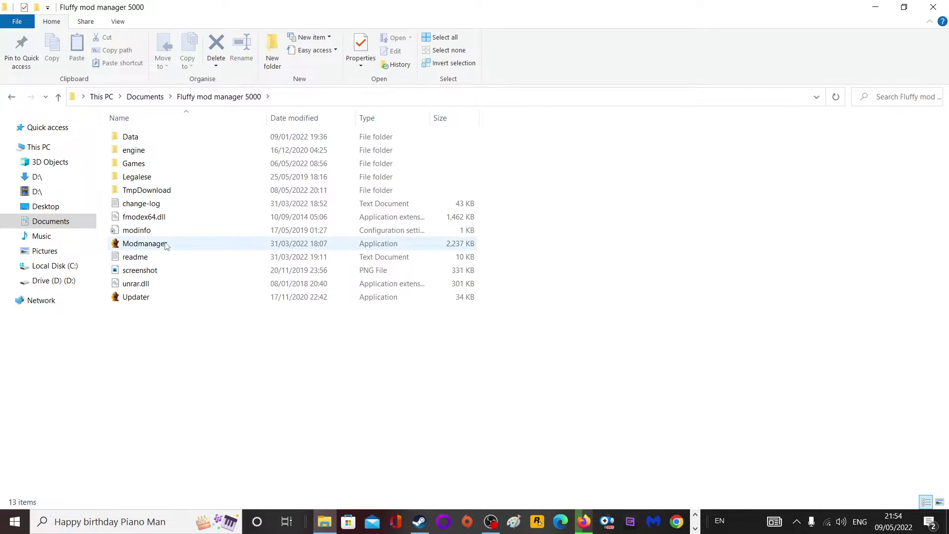
pyautogui.doubleClick(145, 244)
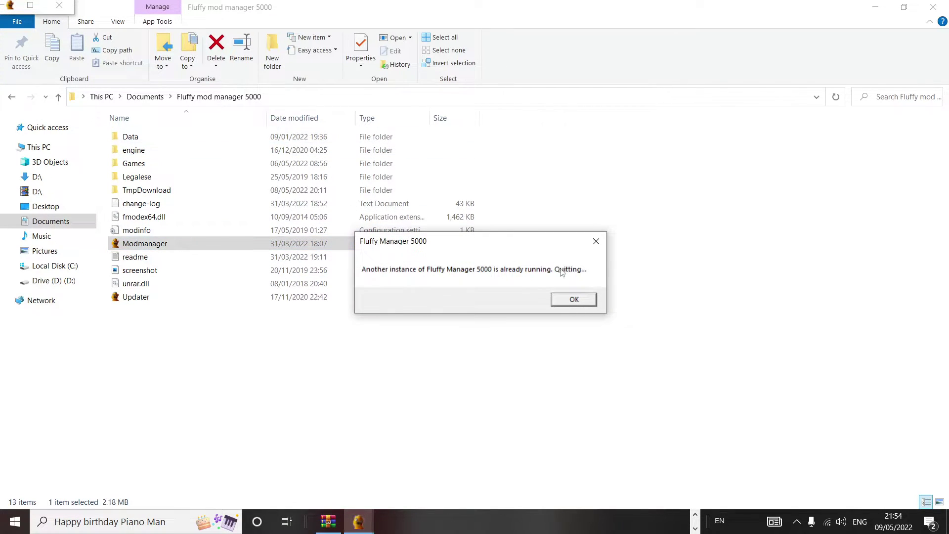
pyautogui.click(596, 243)
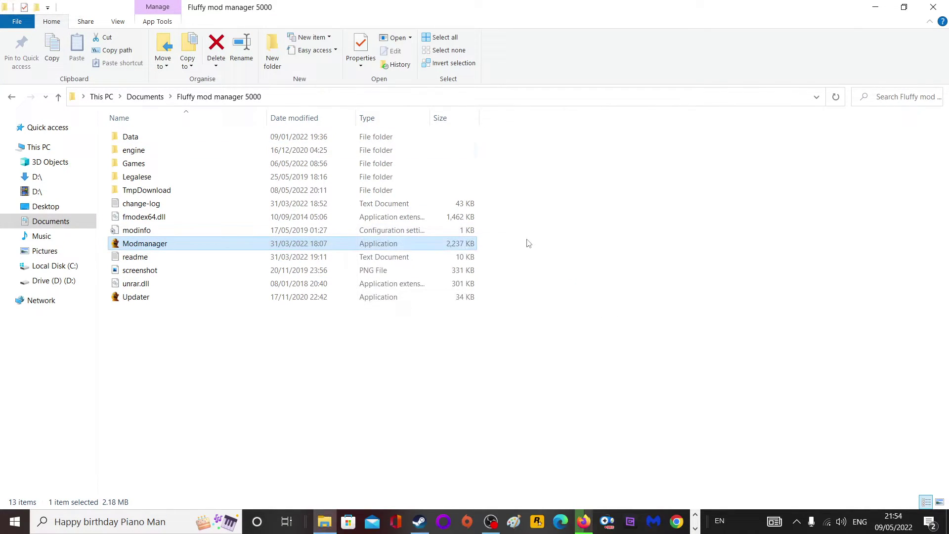
pyautogui.click(695, 529)
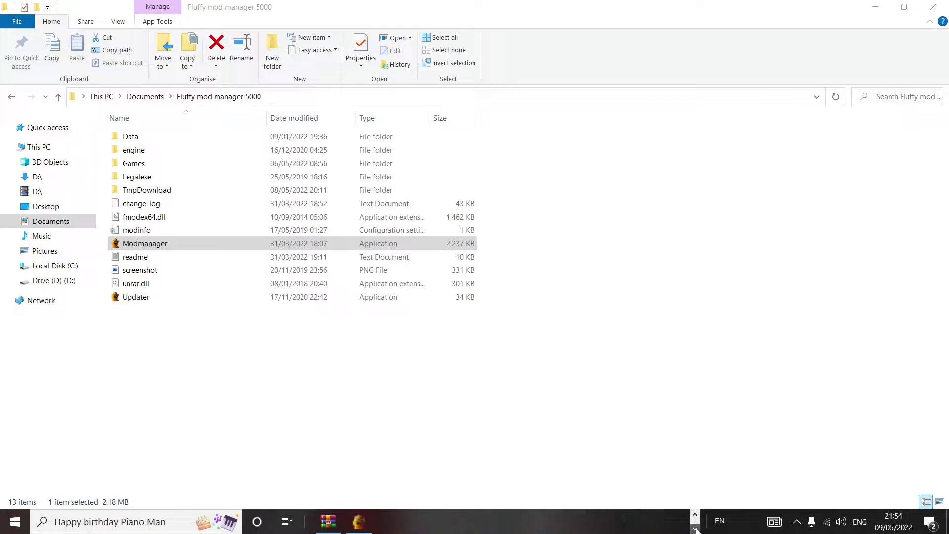
# Pick Resident Evil 3 Remake as the managed game, then minimise Fluffy Manager 5000
pyautogui.click(358, 521)
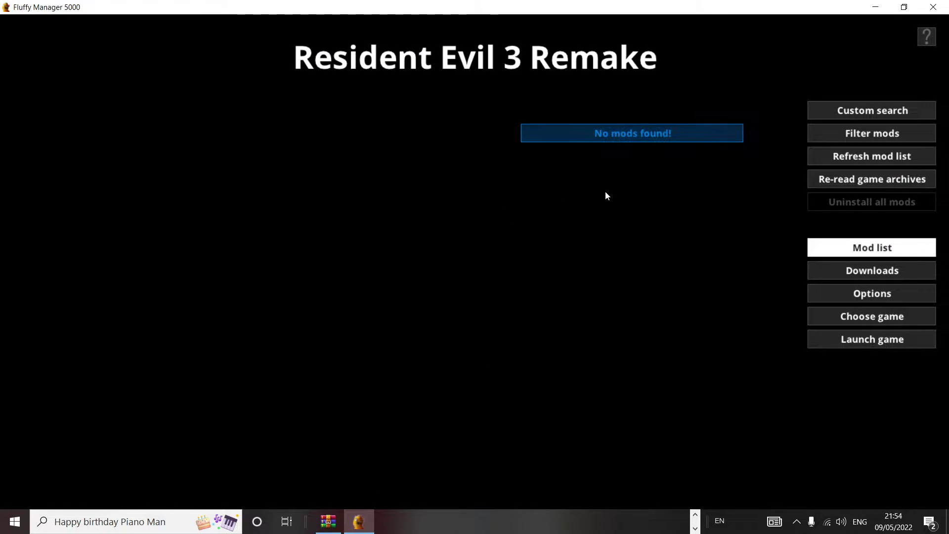
pyautogui.click(874, 317)
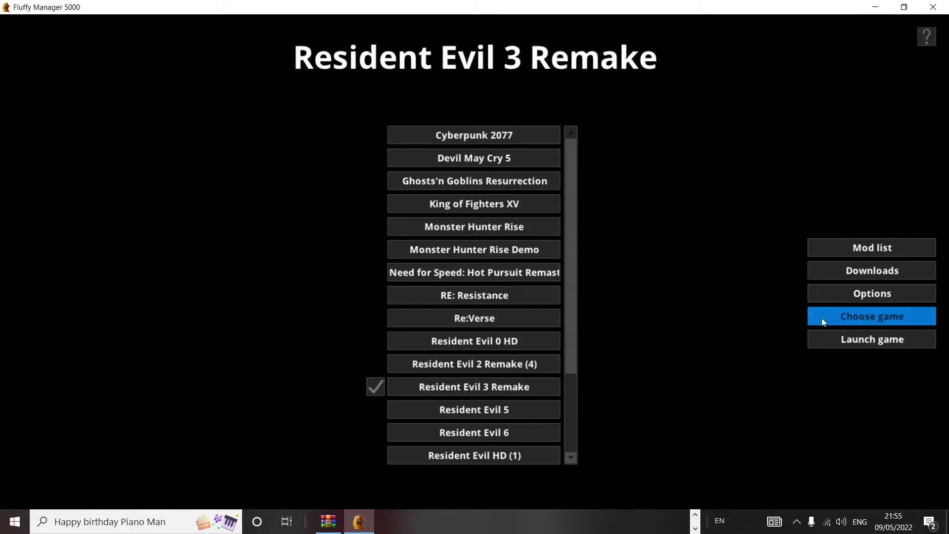
pyautogui.click(500, 387)
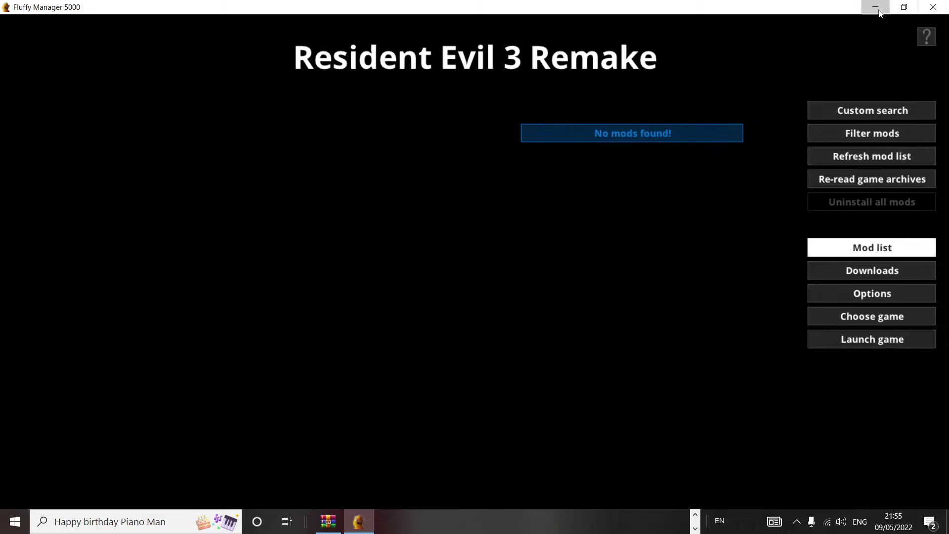
pyautogui.click(876, 8)
# Go to the Files section of the Julia Voth Head mod page on Nexus Mods
pyautogui.click(583, 522)
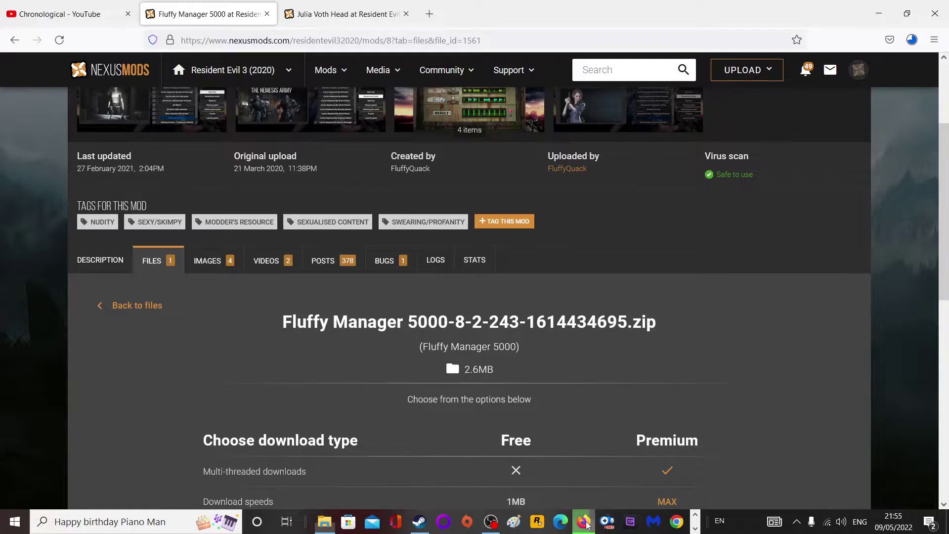
pyautogui.scroll(2, 224, 328)
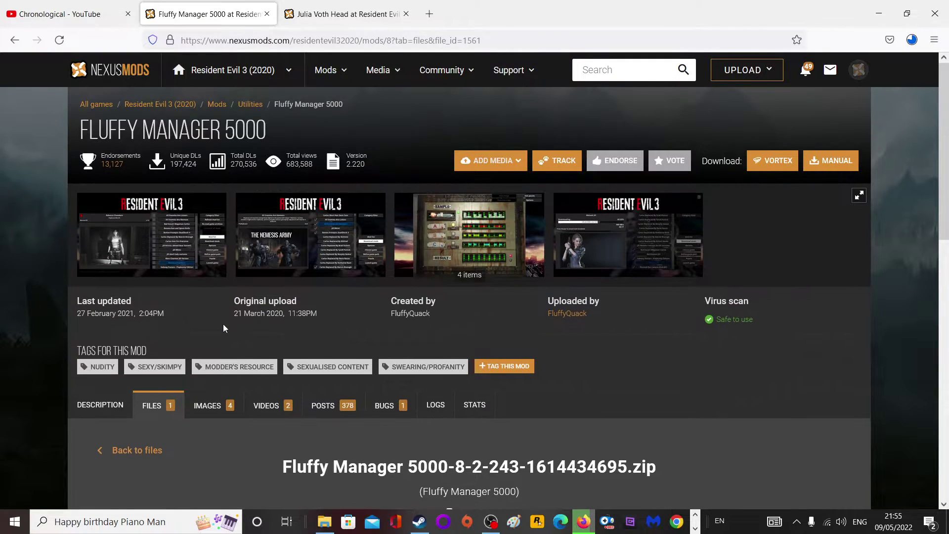
pyautogui.click(327, 15)
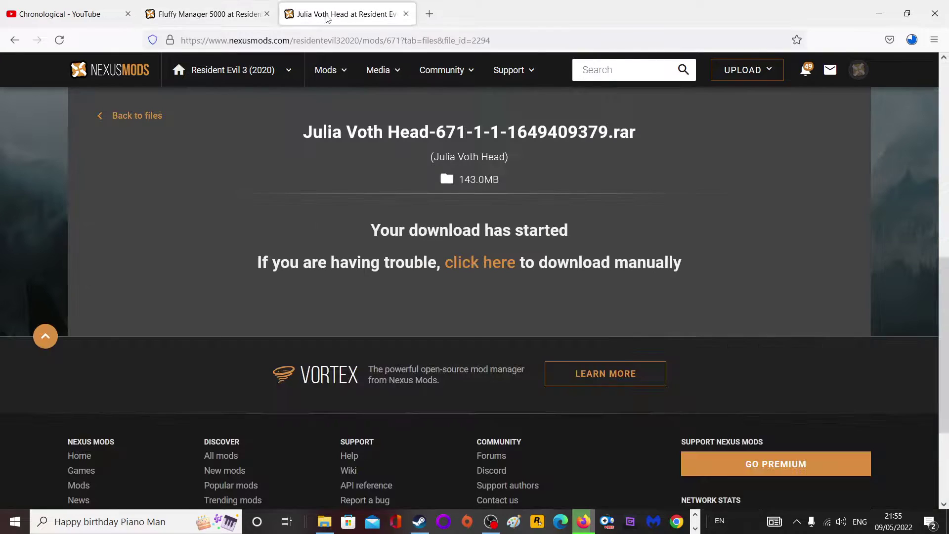
pyautogui.scroll(4, 311, 212)
pyautogui.scroll(3, 312, 212)
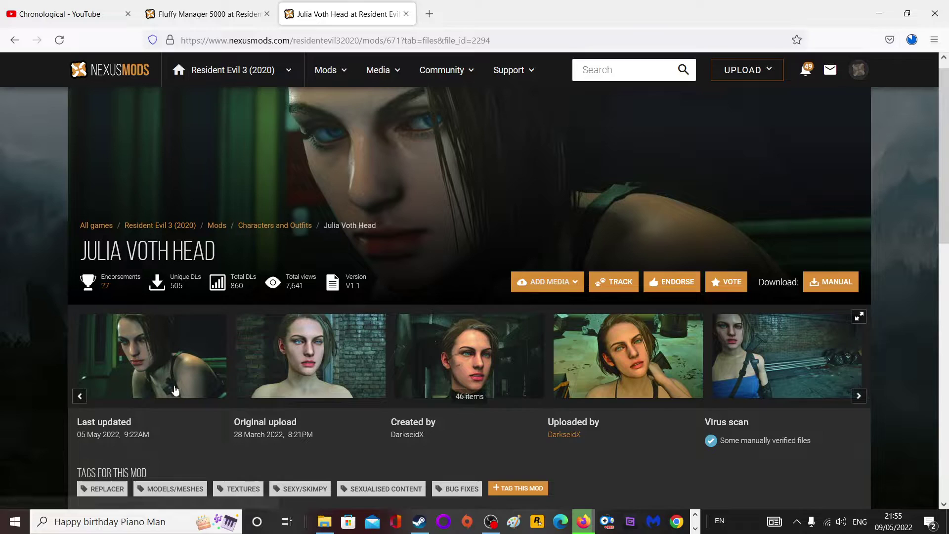
pyautogui.scroll(-3, 175, 386)
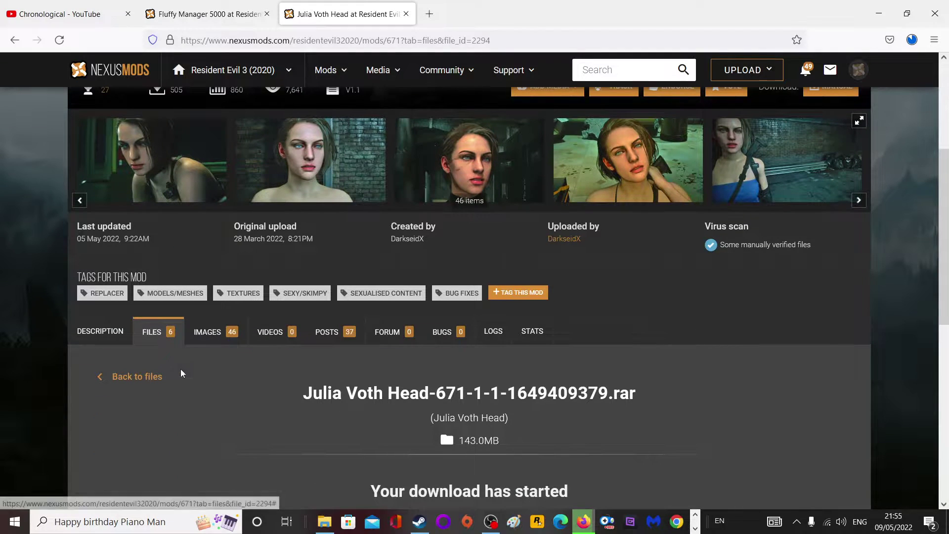
pyautogui.click(173, 339)
pyautogui.scroll(-3, 352, 408)
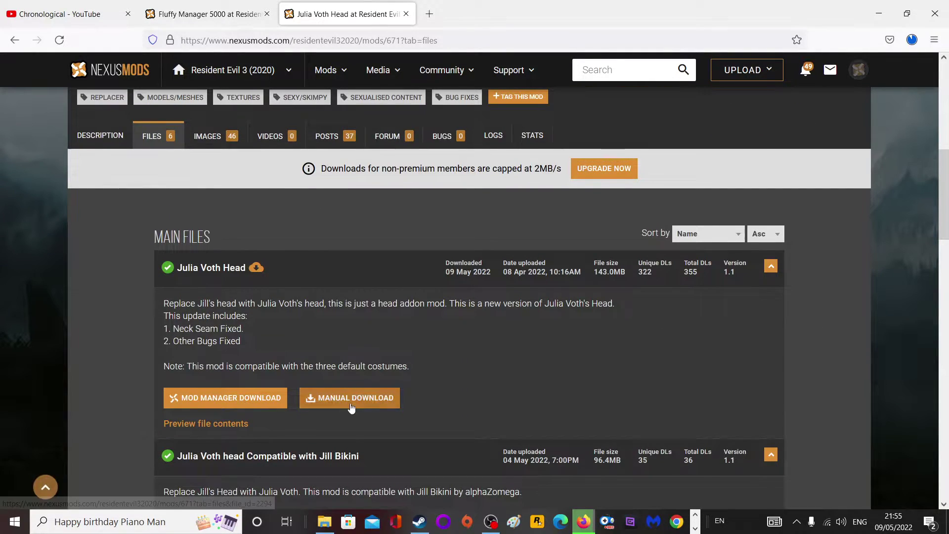
pyautogui.scroll(-2, 372, 211)
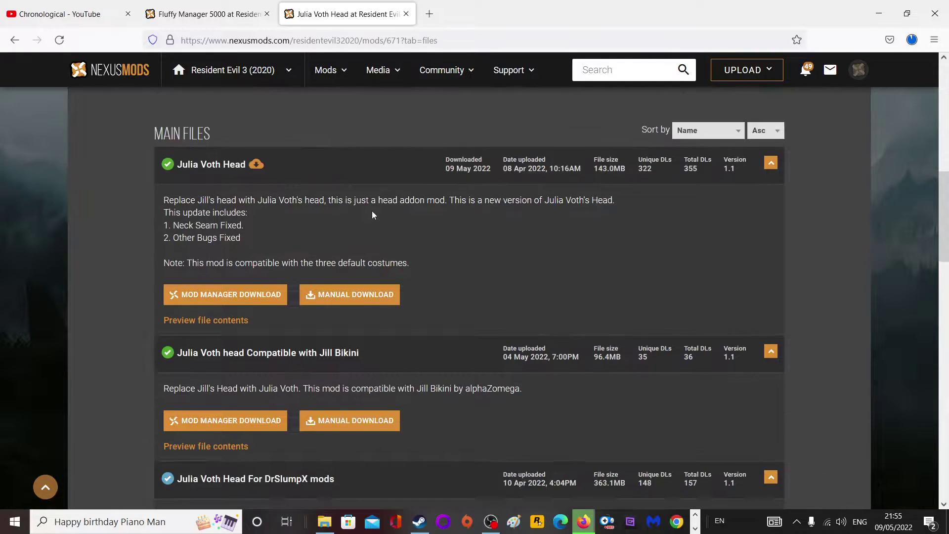
pyautogui.scroll(-2, 372, 211)
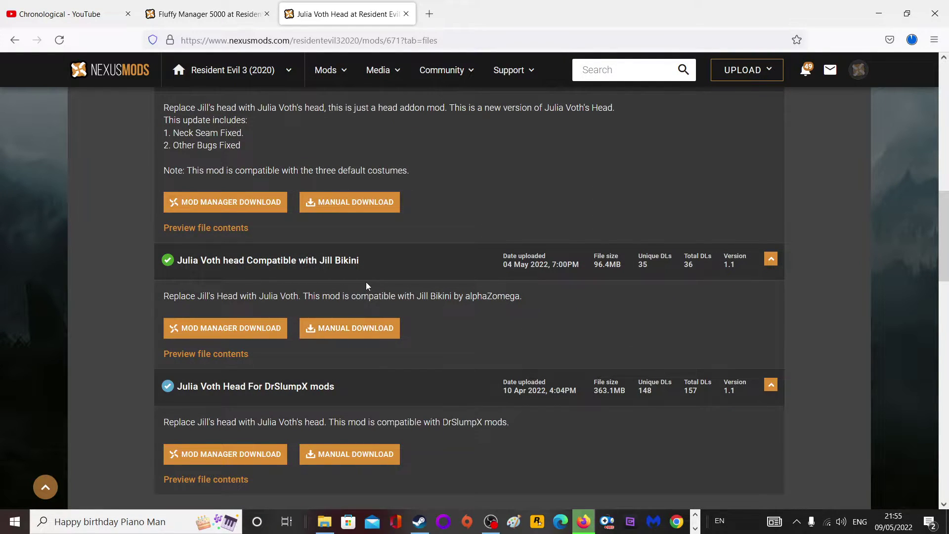
pyautogui.scroll(-2, 366, 282)
pyautogui.scroll(-2, 366, 283)
pyautogui.scroll(2, 366, 281)
pyautogui.scroll(-2, 366, 282)
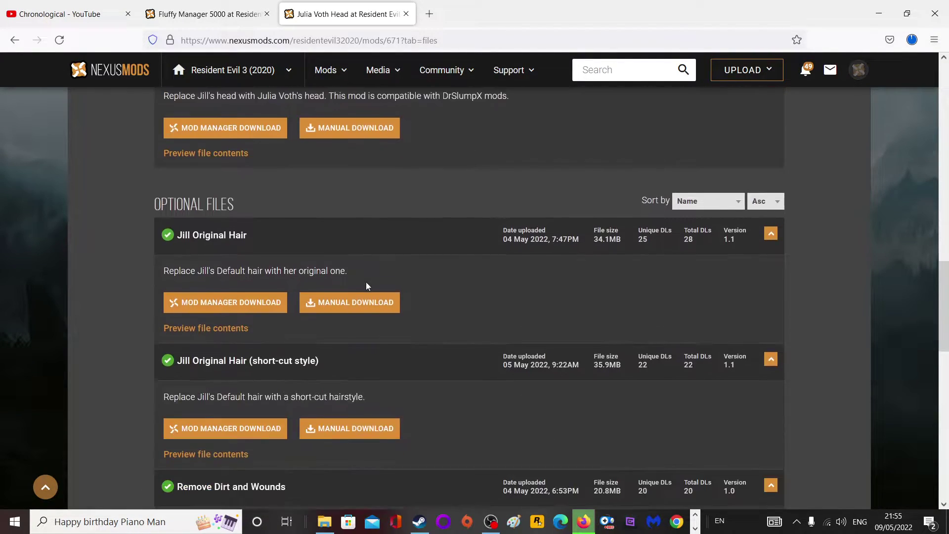
pyautogui.scroll(6, 365, 286)
pyautogui.scroll(9, 366, 285)
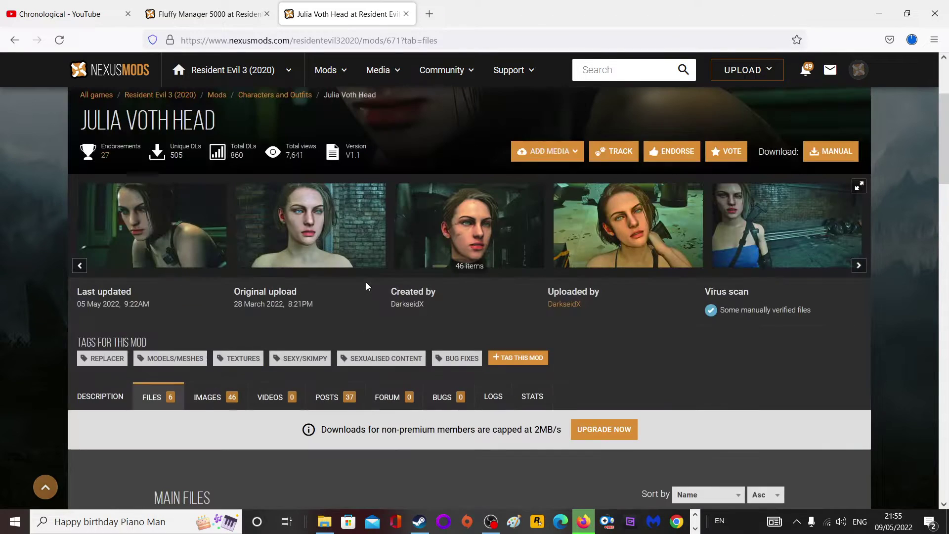
pyautogui.scroll(-3, 366, 282)
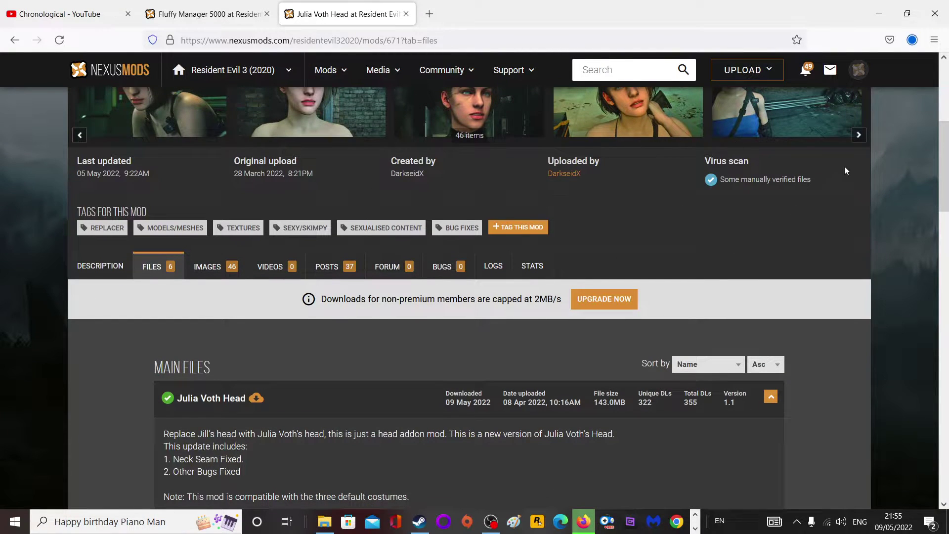
pyautogui.scroll(4, 845, 171)
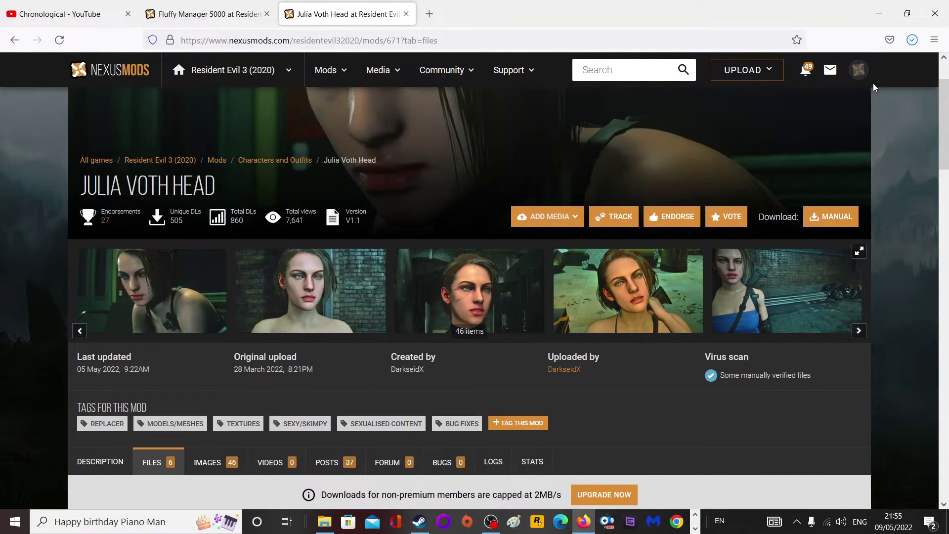
# Open the downloaded Julia Voth Head rar in WinRAR and go up to the D: drive
pyautogui.click(911, 42)
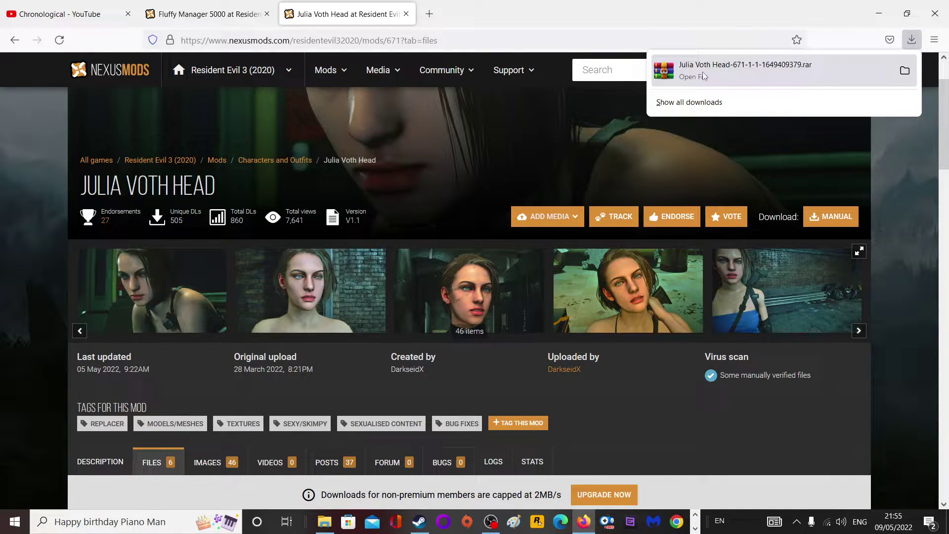
pyautogui.click(757, 73)
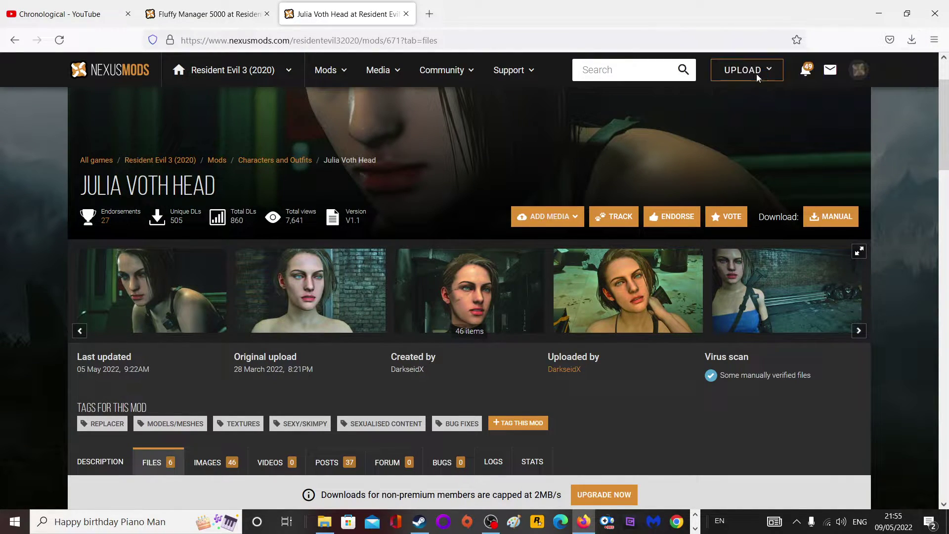
pyautogui.click(712, 67)
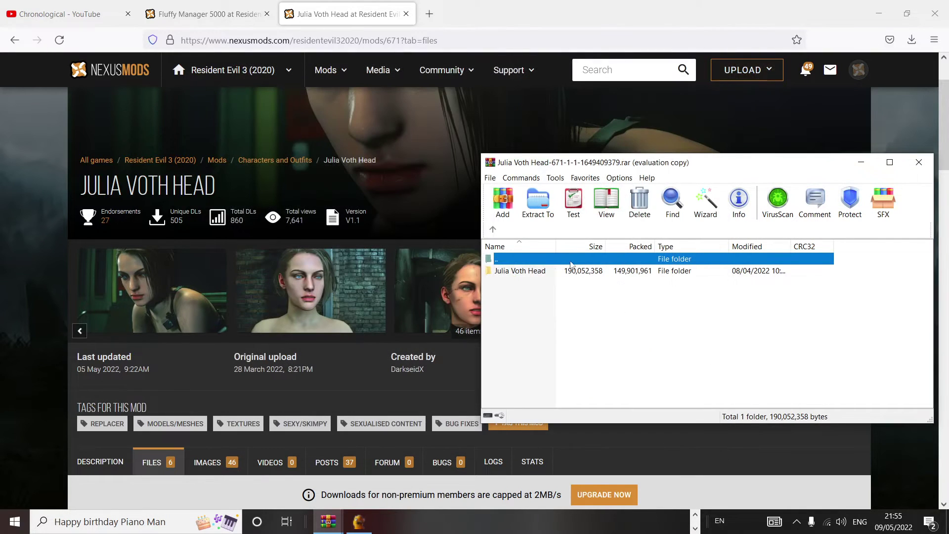
pyautogui.click(493, 230)
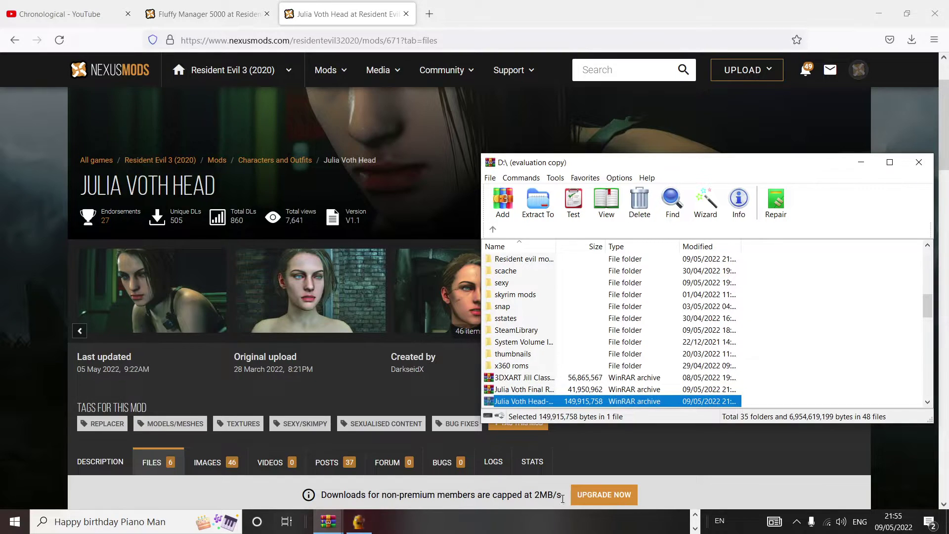
pyautogui.click(695, 527)
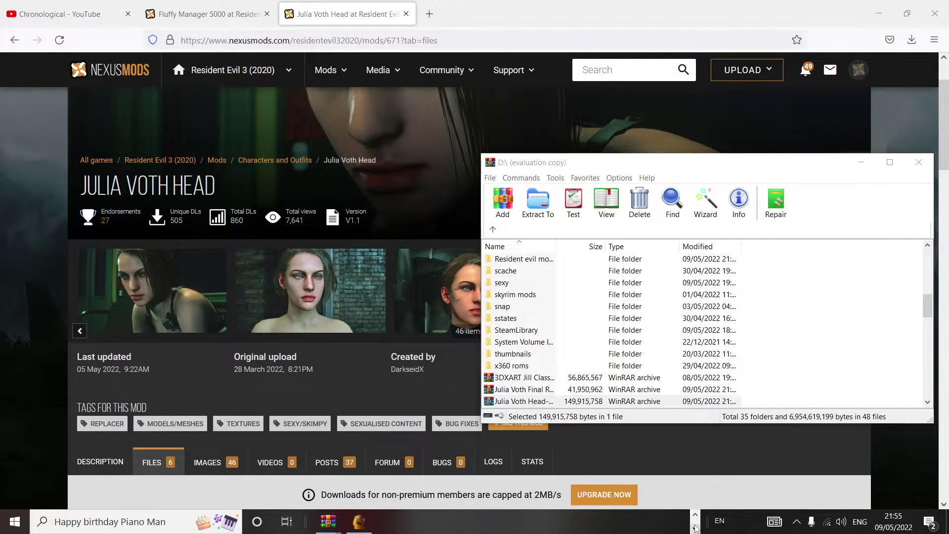
# Open the Games\RE3R\Mods folder inside Fluffy mod manager 5000, beside WinRAR
pyautogui.click(325, 523)
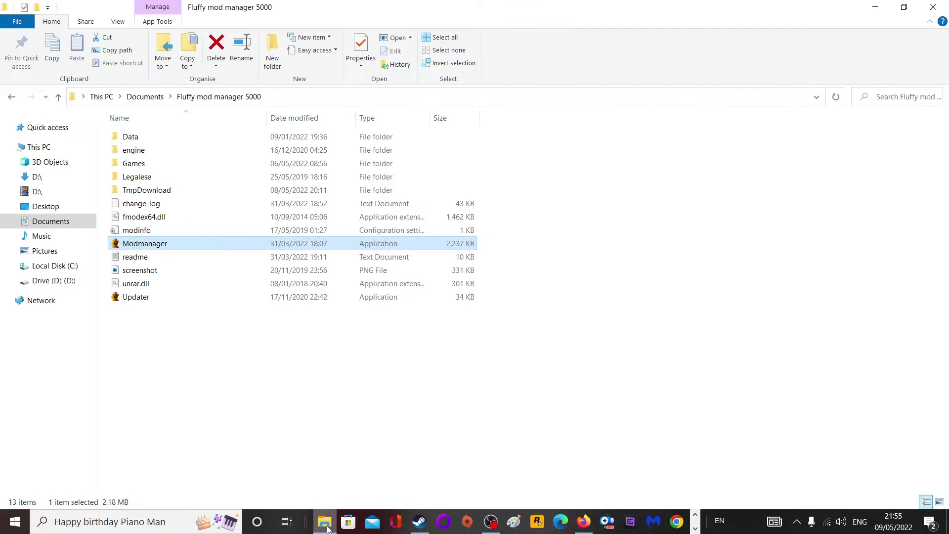
pyautogui.click(282, 401)
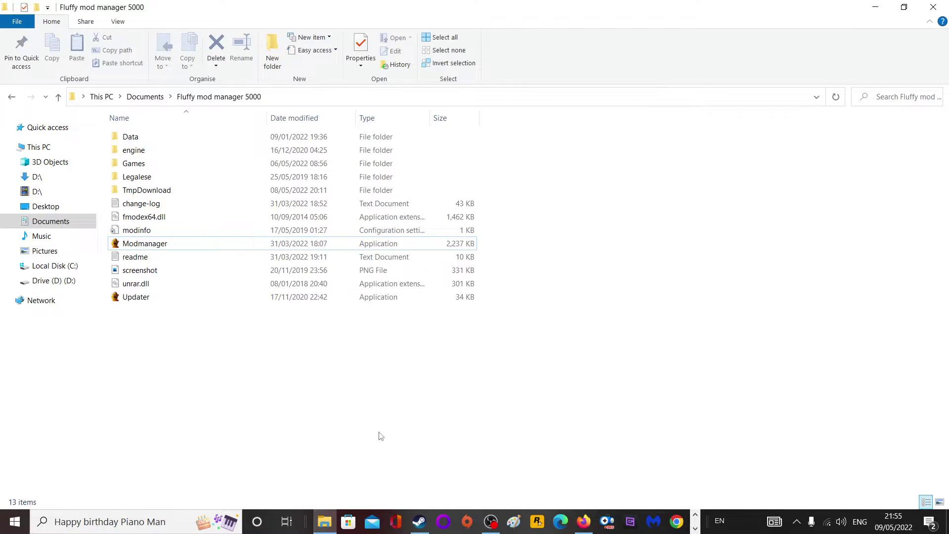
pyautogui.doubleClick(134, 168)
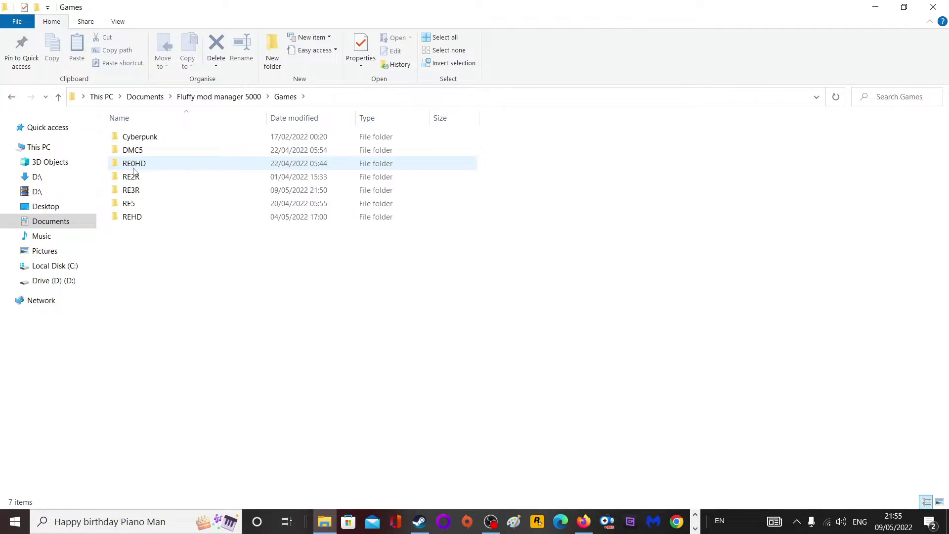
pyautogui.doubleClick(155, 192)
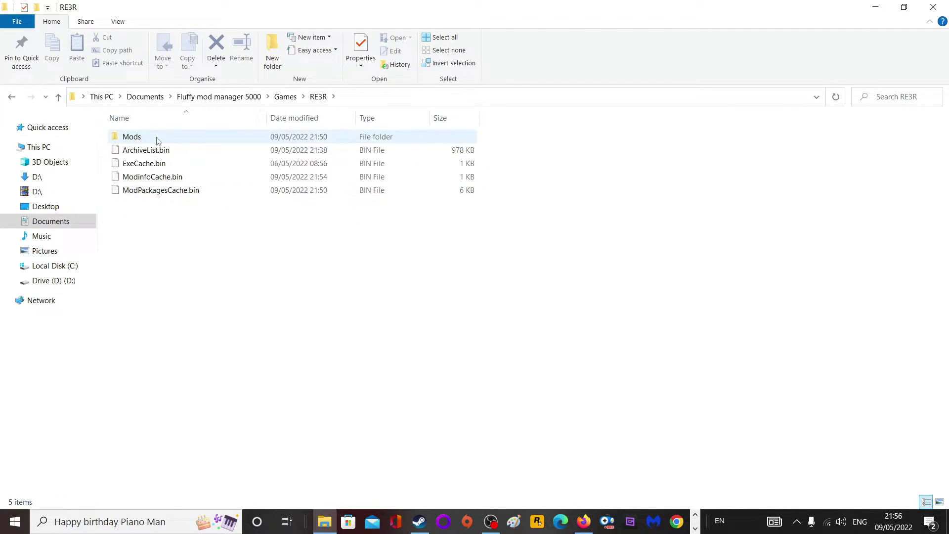
pyautogui.doubleClick(156, 140)
pyautogui.click(904, 7)
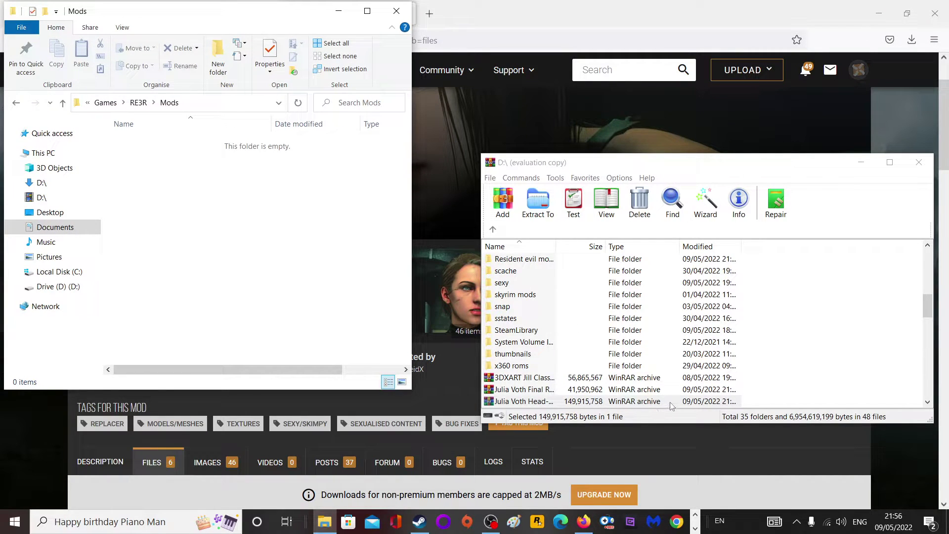
# Drag the Julia Voth Head rar into Mods, then return to Fluffy mod manager 5000
pyautogui.moveTo(672, 405); pyautogui.dragTo(640, 401)
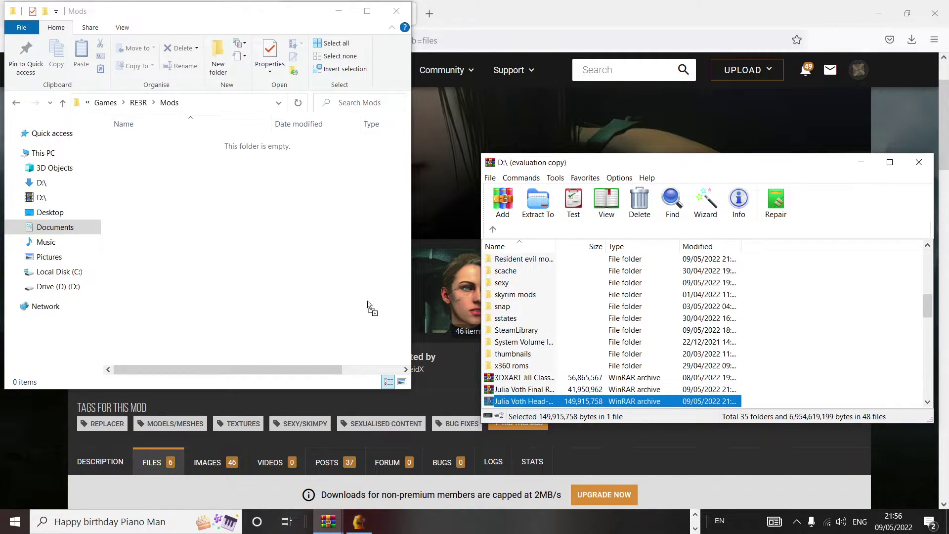
pyautogui.moveTo(371, 307); pyautogui.dragTo(265, 261)
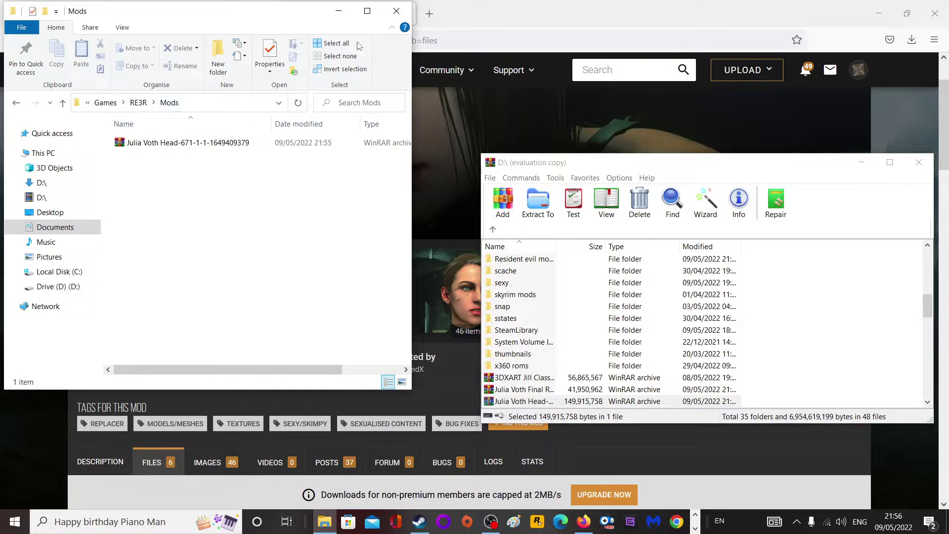
pyautogui.click(367, 10)
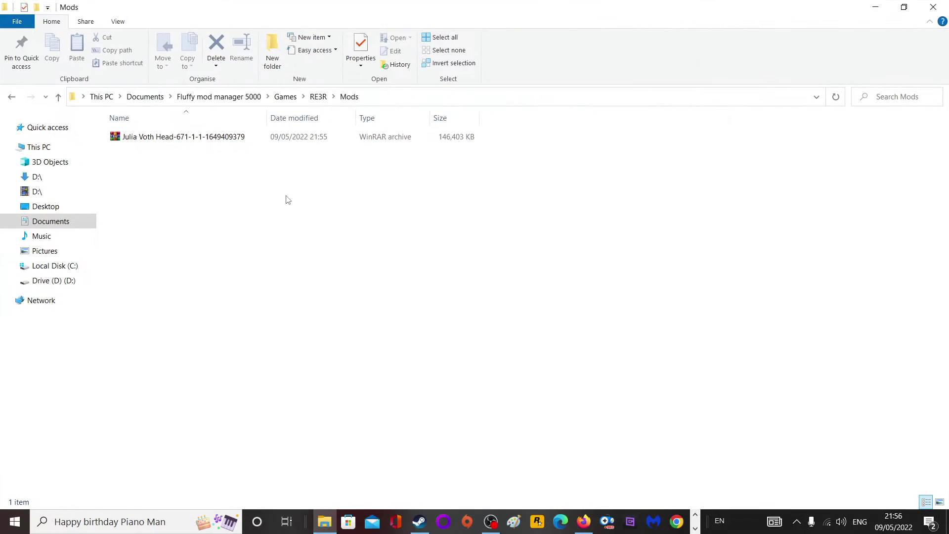
pyautogui.click(194, 98)
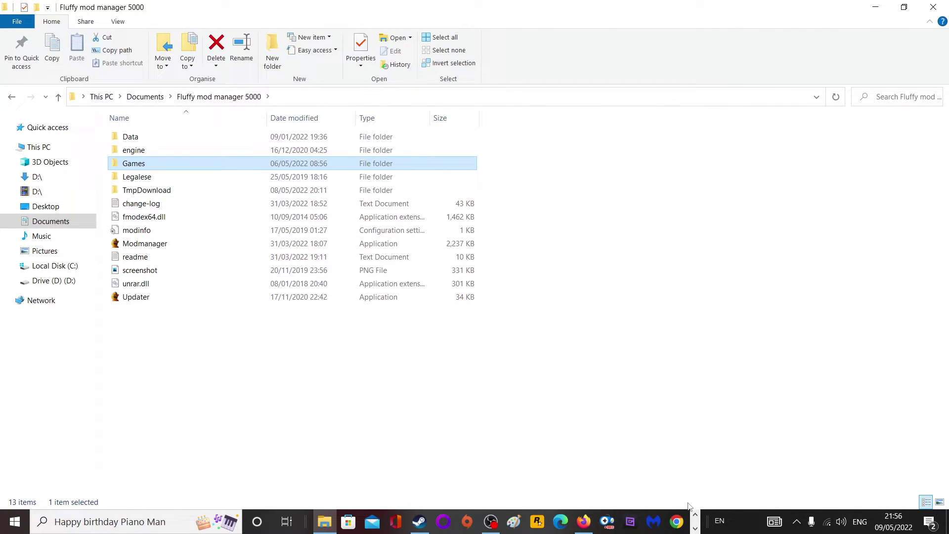
pyautogui.click(695, 517)
pyautogui.click(695, 528)
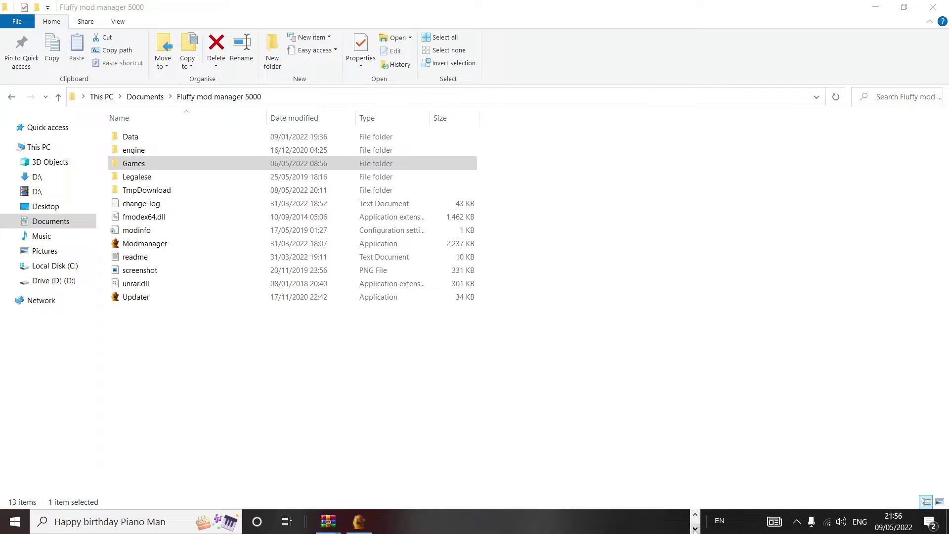
# Refresh the mod list and game archives, enable Julia Voth Head, and launch Resident Evil 3
pyautogui.click(358, 522)
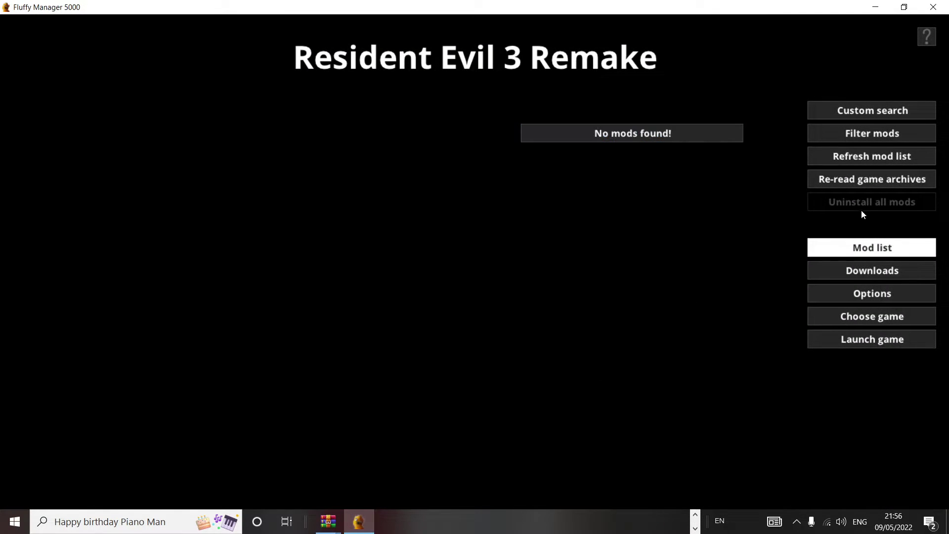
pyautogui.click(883, 160)
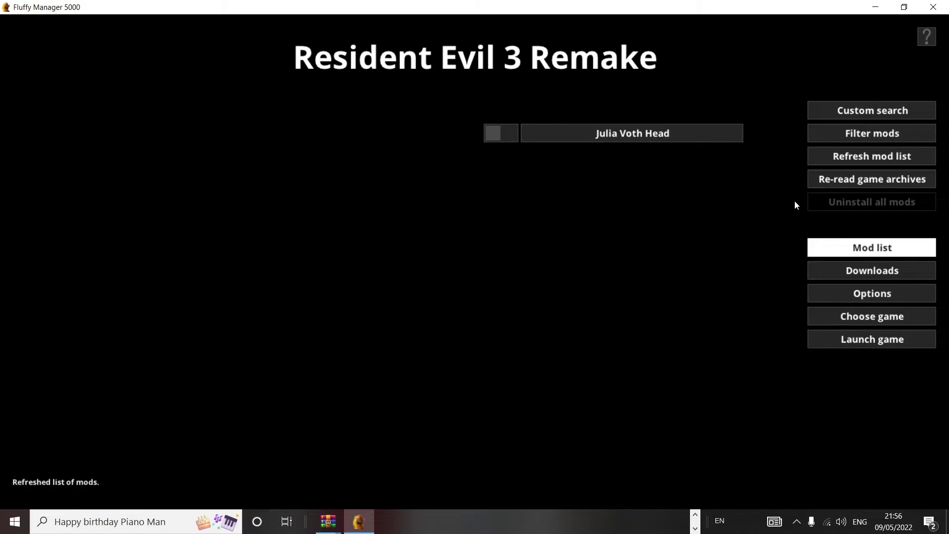
pyautogui.click(857, 179)
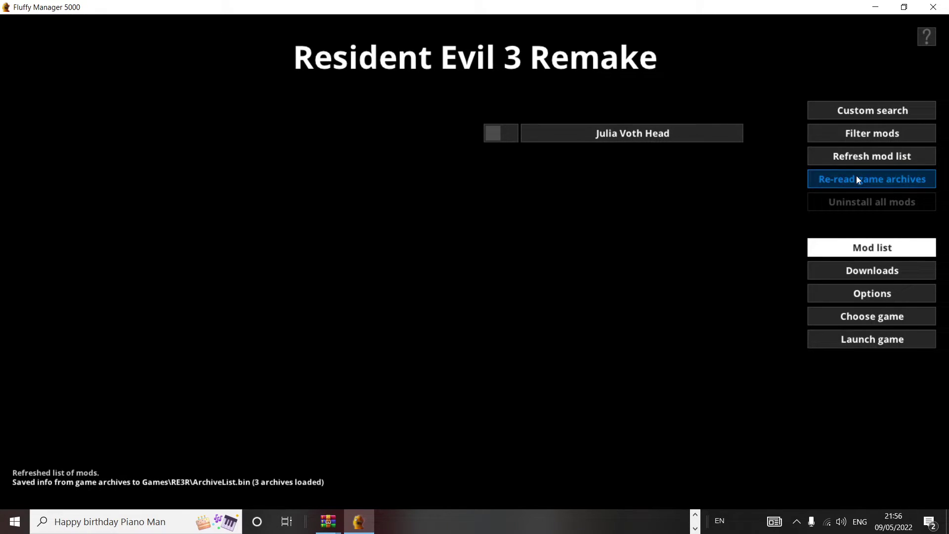
pyautogui.click(564, 131)
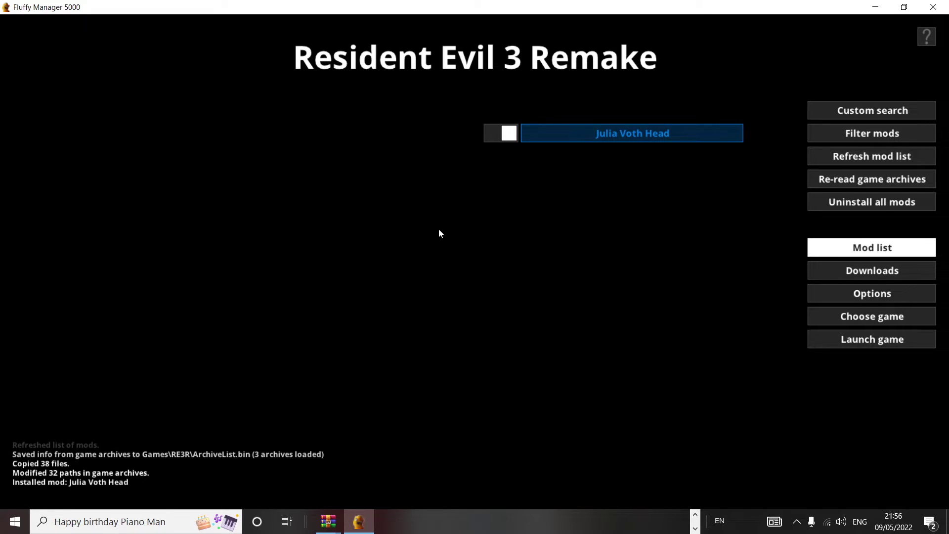
pyautogui.click(881, 339)
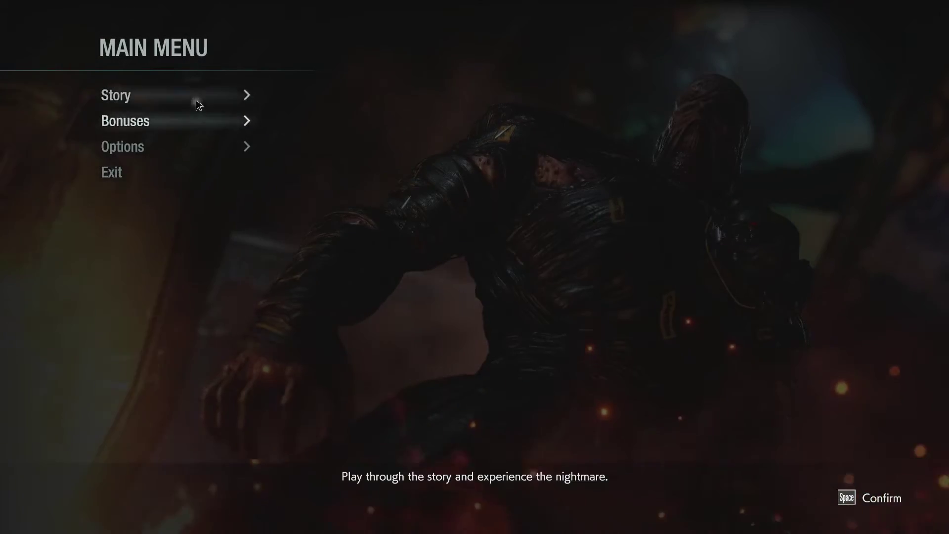
# Load the first Story save, set in the subway car
pyautogui.click(195, 98)
pyautogui.click(170, 121)
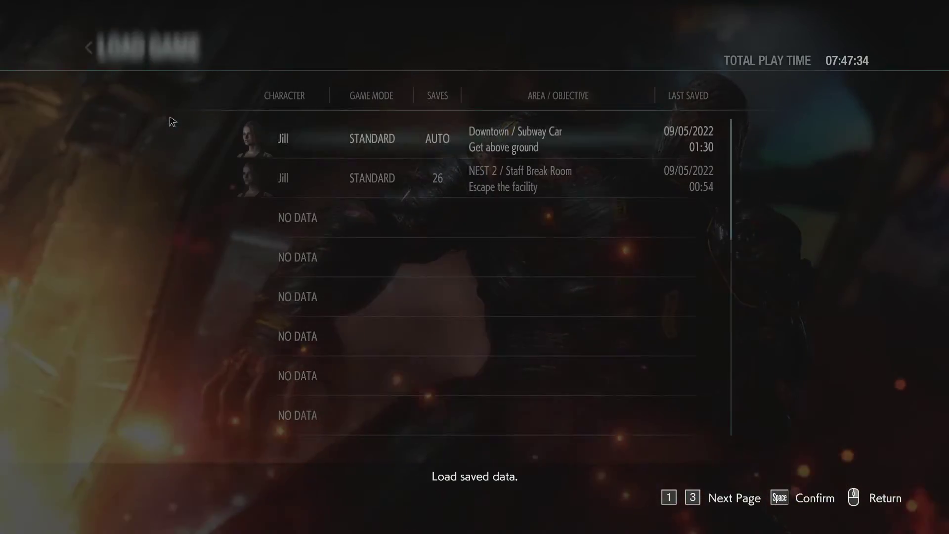
pyautogui.click(467, 144)
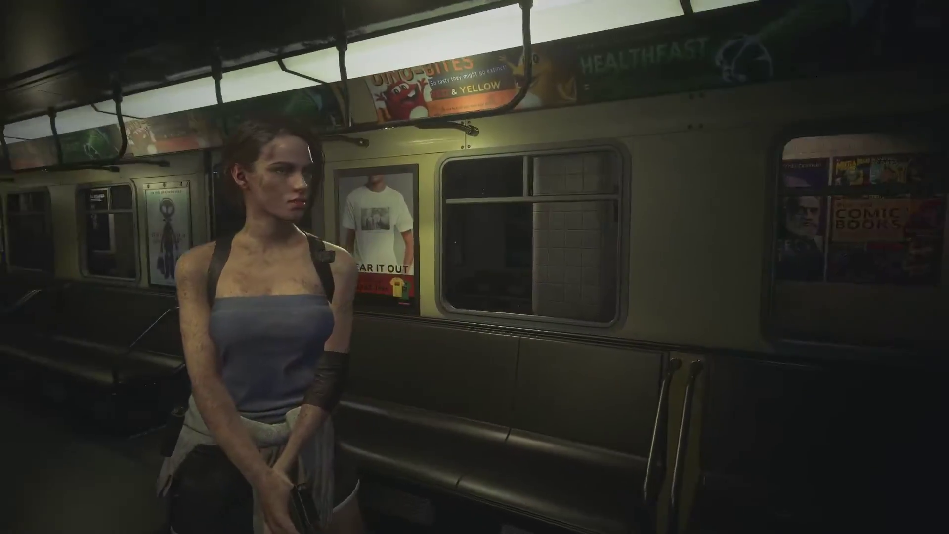
# Dress Jill in her S.T.A.R.S. Gear costume from the pause menu and resume play
pyautogui.press('Escape')
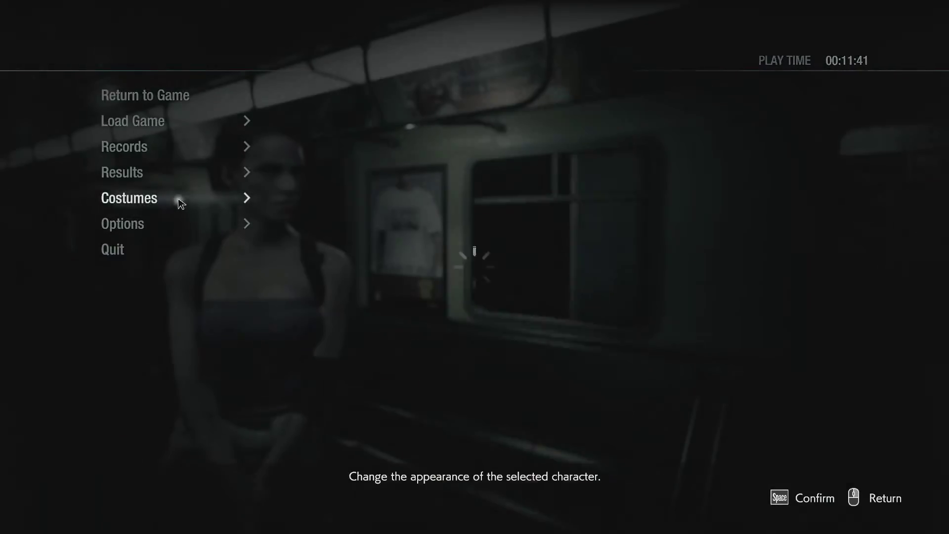
pyautogui.click(181, 199)
pyautogui.click(159, 93)
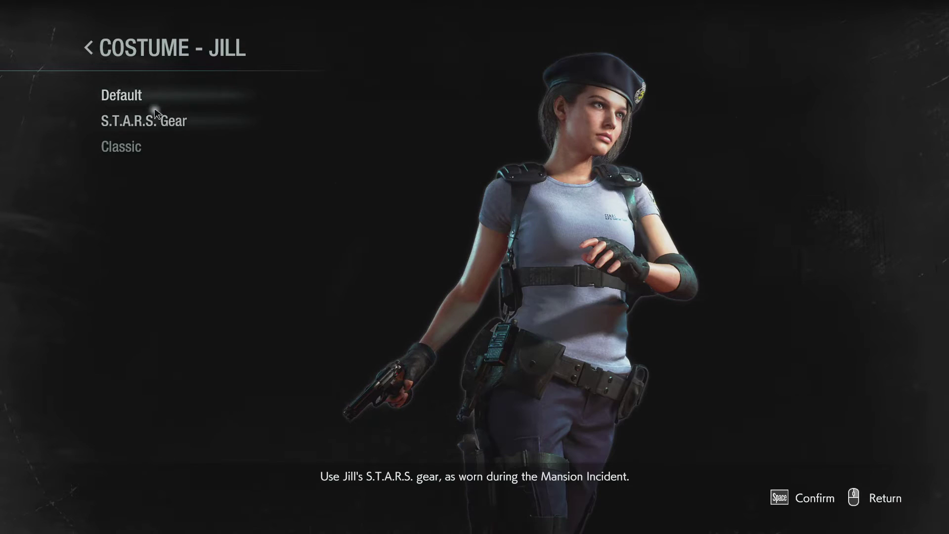
pyautogui.rightClick(157, 130)
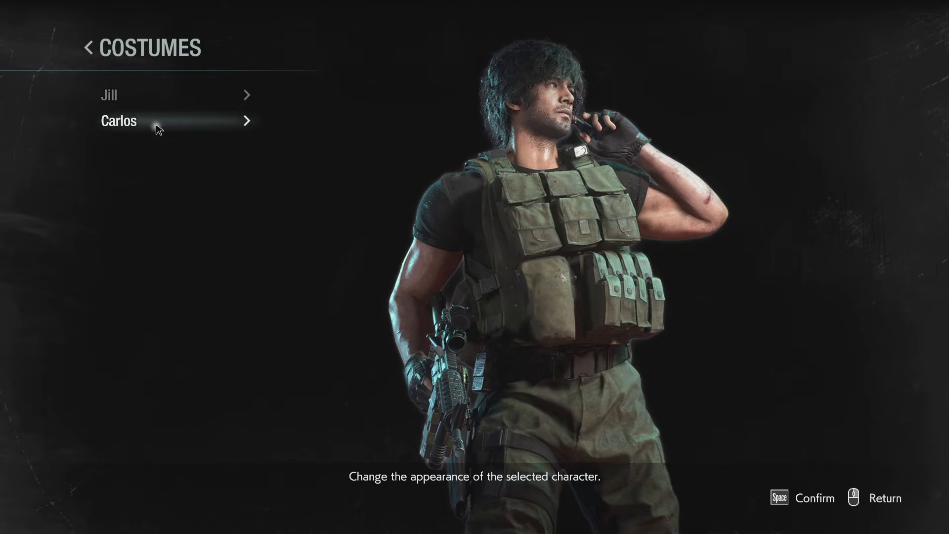
pyautogui.press('Escape')
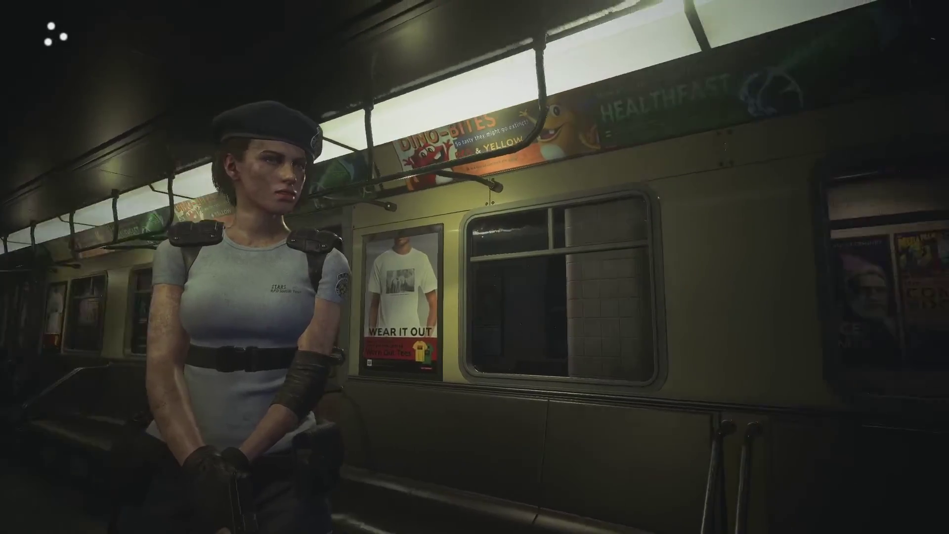